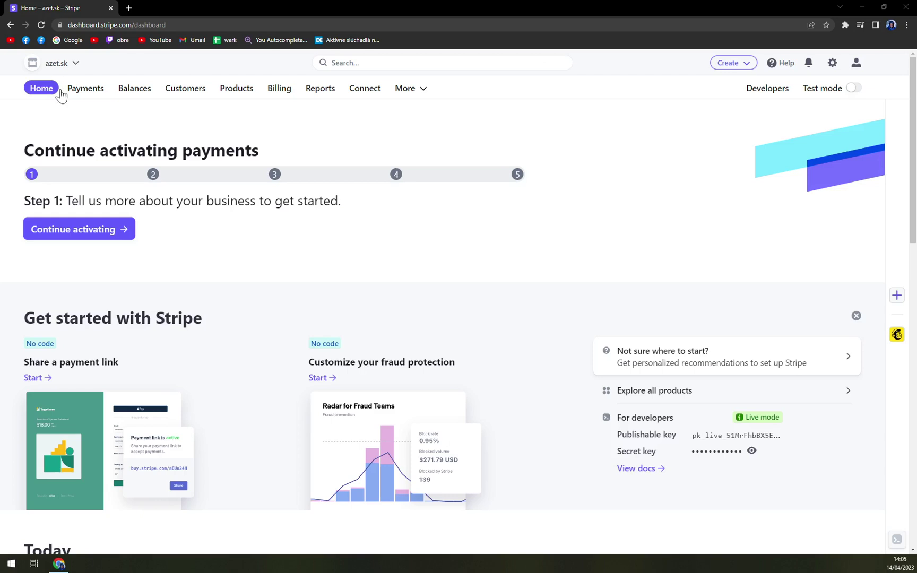
Step: Check the account switcher and stay on the azet.sk account
{"action": "left_click", "coordinate": [60, 67]}
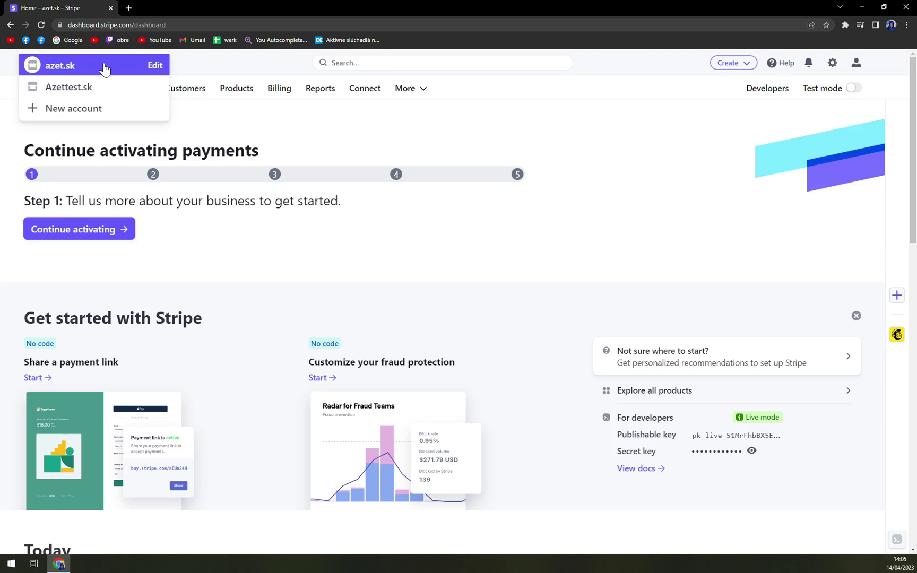
{"action": "left_click", "coordinate": [105, 69]}
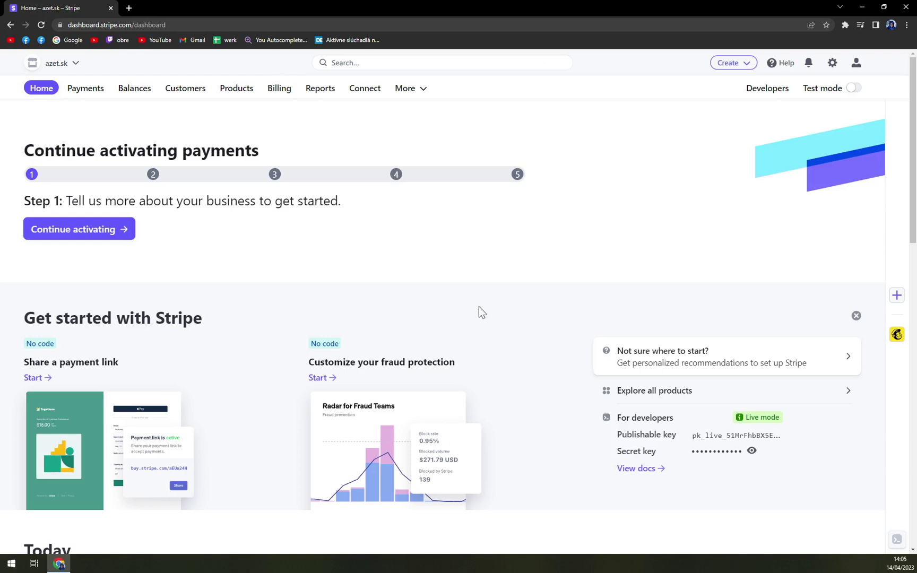
{"action": "scroll", "coordinate": [478, 306], "scroll_direction": "down", "scroll_amount": 3}
{"action": "scroll", "coordinate": [409, 263], "scroll_direction": "up", "scroll_amount": 3}
Step: Advance payments activation to the Add your bank step, then exit to the dashboard
{"action": "left_click", "coordinate": [73, 234]}
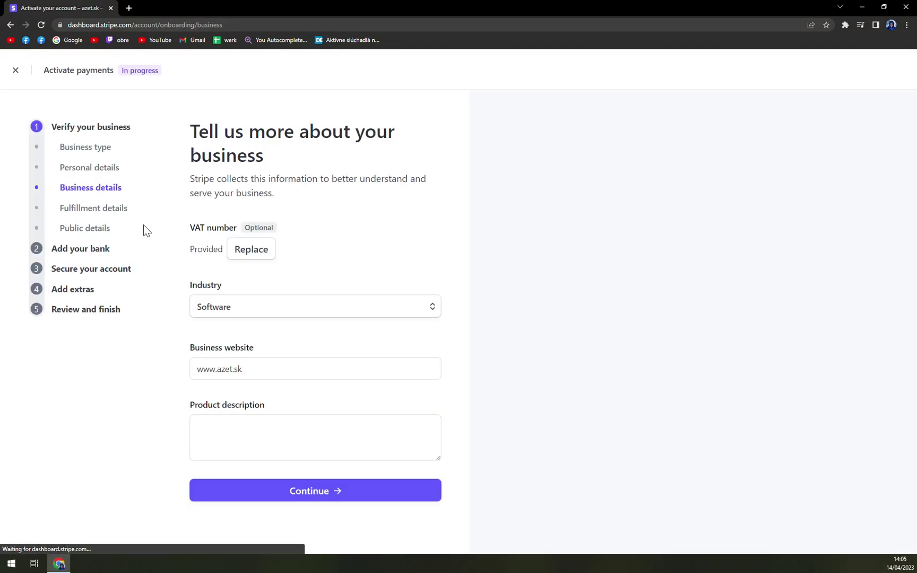
{"action": "left_click", "coordinate": [89, 250]}
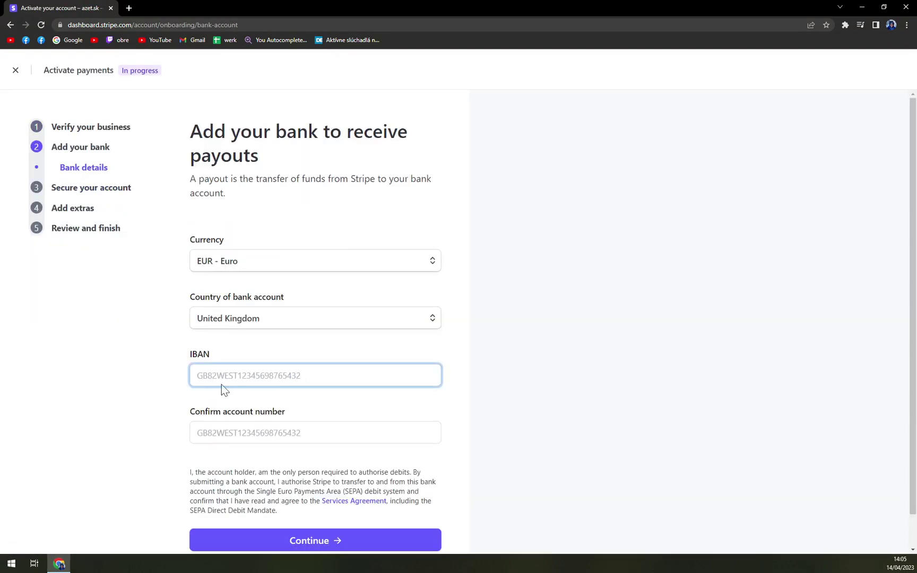
{"action": "left_click", "coordinate": [22, 70]}
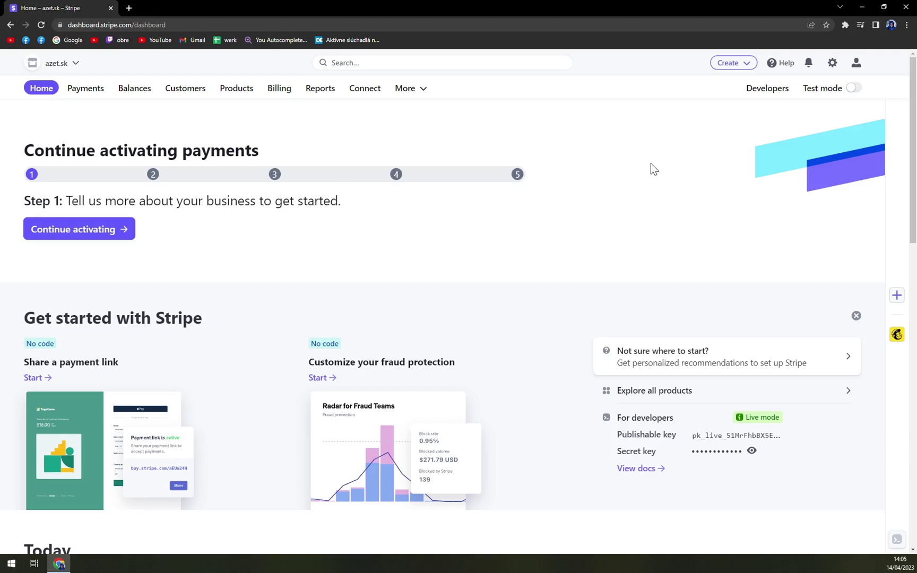
Step: Go from Settings to Connect payment methods and highlight the Your account heading
{"action": "left_click", "coordinate": [855, 64]}
{"action": "left_click", "coordinate": [832, 64]}
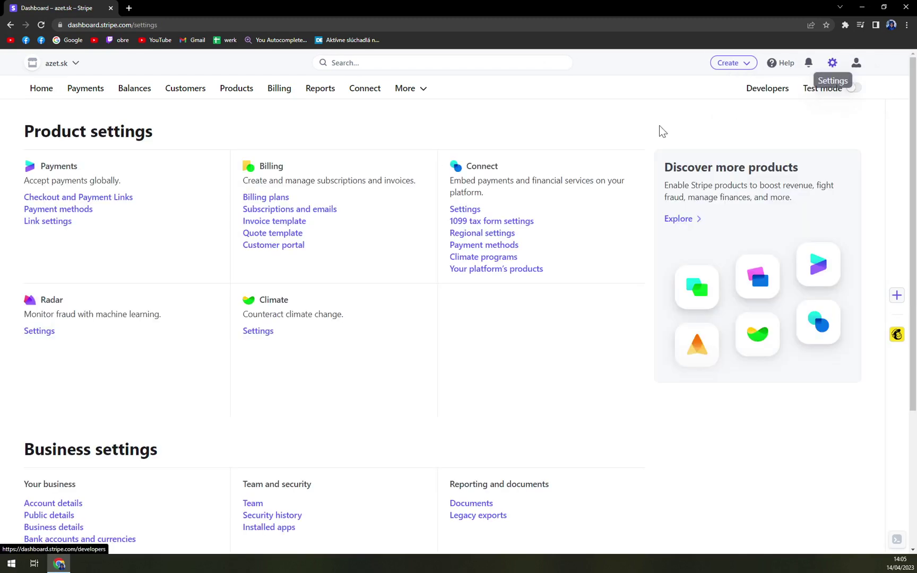
{"action": "scroll", "coordinate": [561, 341], "scroll_direction": "down", "scroll_amount": 3}
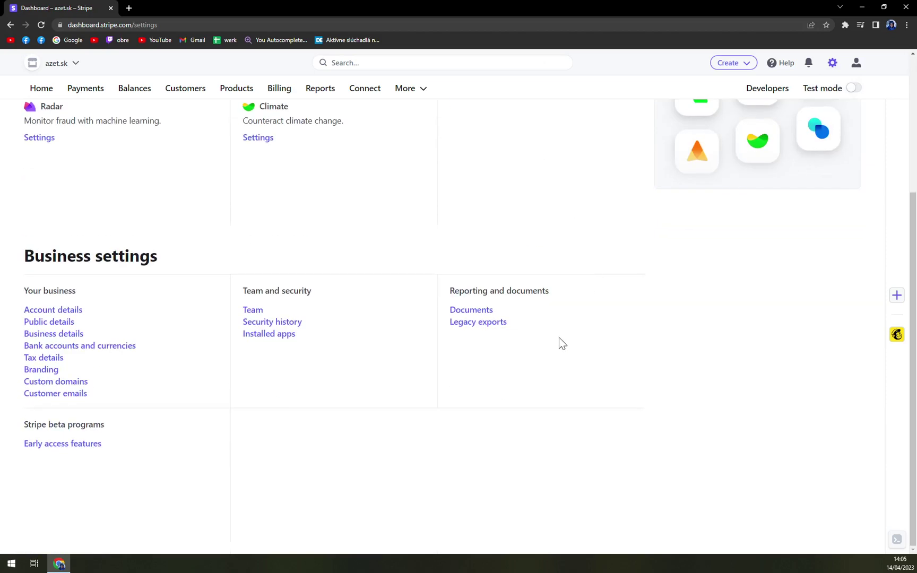
{"action": "scroll", "coordinate": [549, 356], "scroll_direction": "up", "scroll_amount": 3}
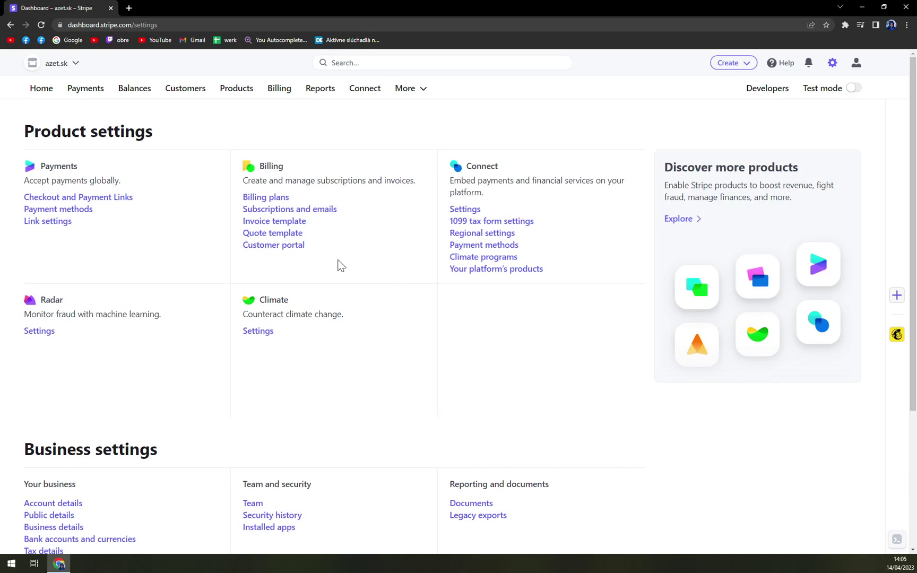
{"action": "left_click", "coordinate": [88, 212]}
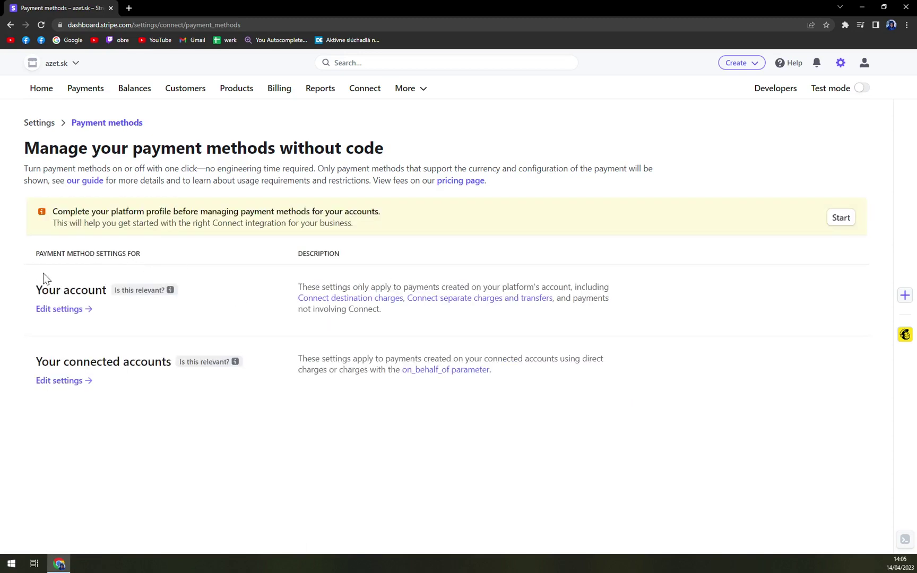
{"action": "left_click_drag", "start_coordinate": [35, 285], "coordinate": [115, 293]}
Step: Open the payment method settings for Your account rather than connected accounts
{"action": "left_click", "coordinate": [286, 307]}
{"action": "left_click_drag", "start_coordinate": [35, 362], "coordinate": [170, 371]}
{"action": "left_click", "coordinate": [180, 330]}
{"action": "left_click", "coordinate": [60, 310]}
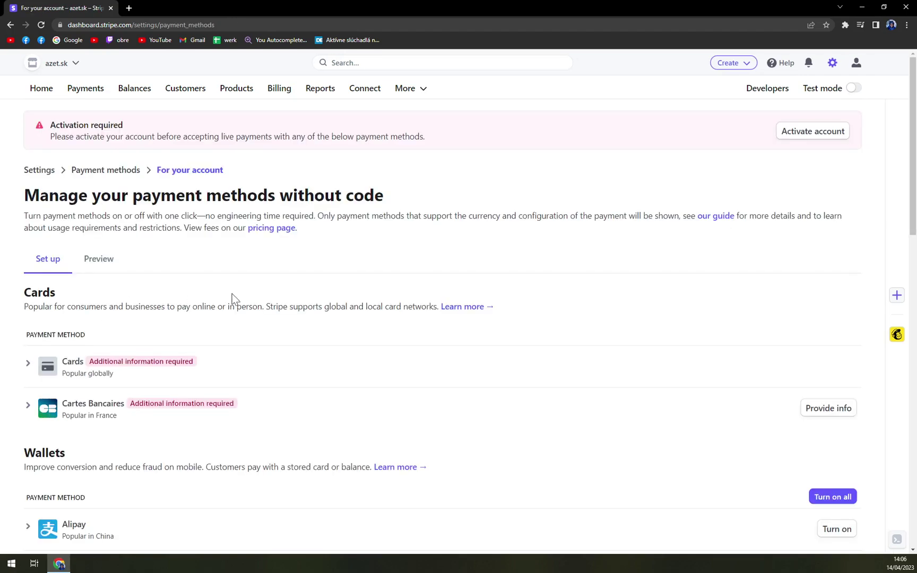
Step: Scroll down to the Wallets list, where only Apple Pay is on
{"action": "scroll", "coordinate": [233, 297], "scroll_direction": "down", "scroll_amount": 2}
{"action": "scroll", "coordinate": [245, 297], "scroll_direction": "up", "scroll_amount": 2}
{"action": "scroll", "coordinate": [105, 373], "scroll_direction": "down", "scroll_amount": 2}
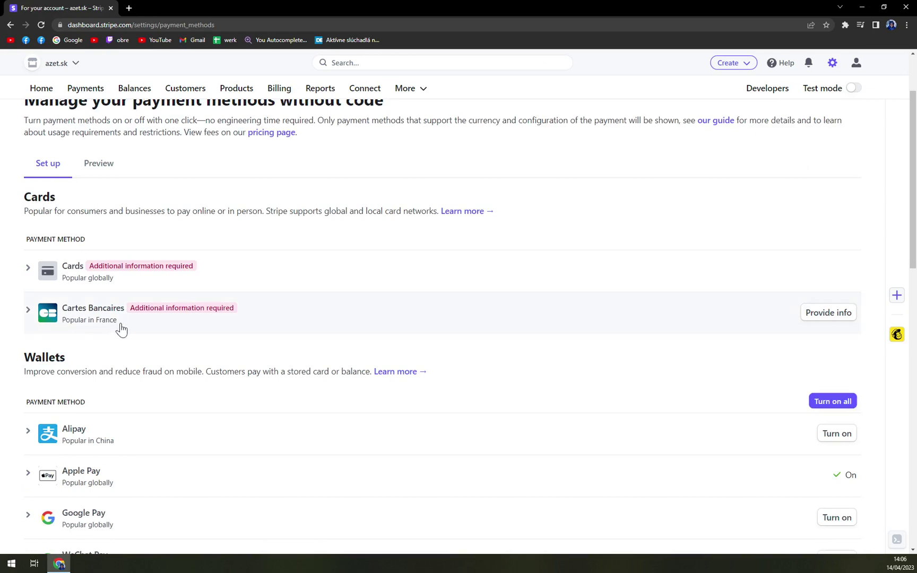
{"action": "scroll", "coordinate": [98, 329], "scroll_direction": "down", "scroll_amount": 3}
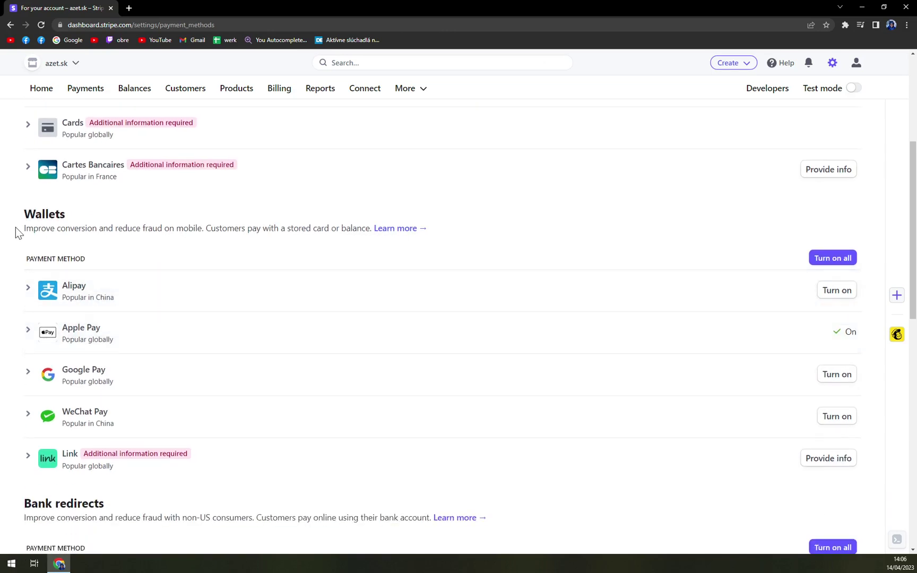
{"action": "scroll", "coordinate": [265, 249], "scroll_direction": "down", "scroll_amount": 1}
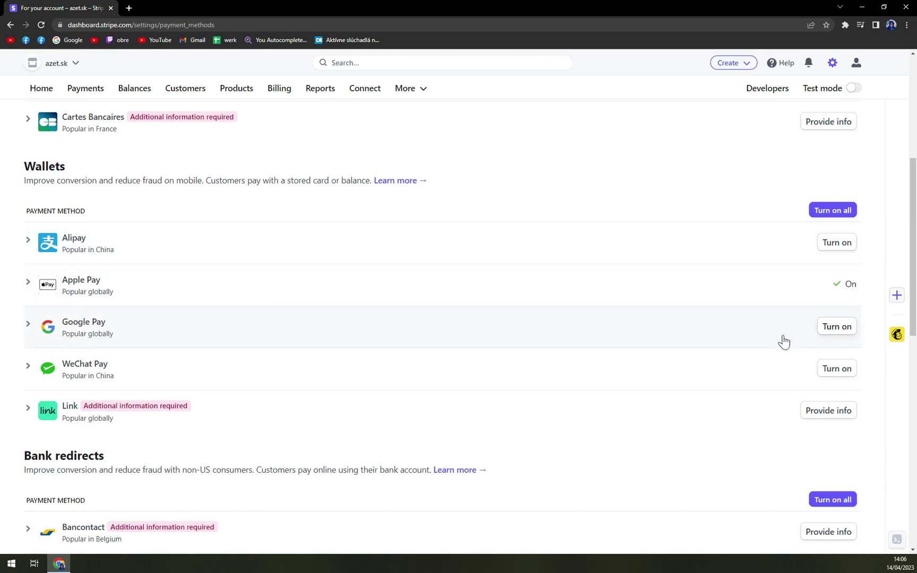
Step: Expand the Google Pay row and review its About this payment method details
{"action": "left_click", "coordinate": [28, 328]}
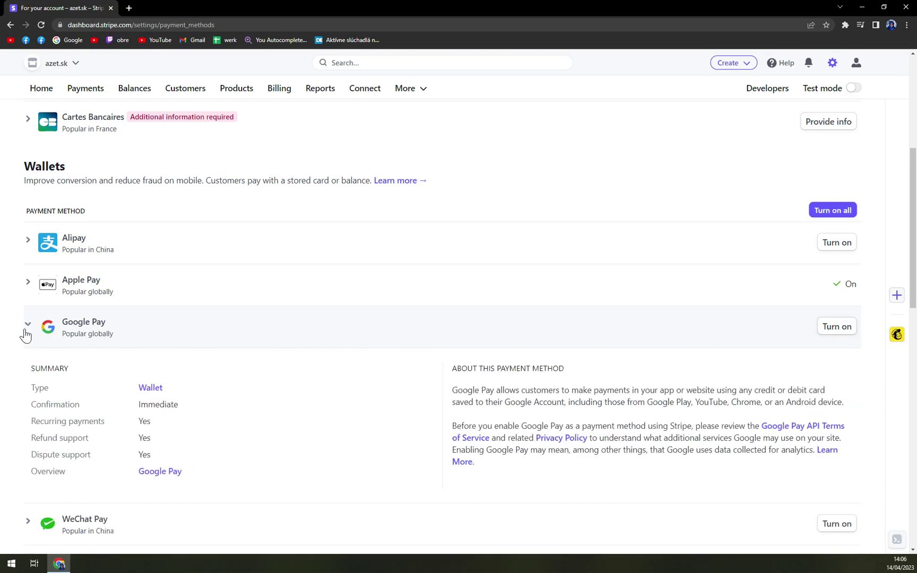
{"action": "scroll", "coordinate": [90, 237], "scroll_direction": "down", "scroll_amount": 3}
{"action": "scroll", "coordinate": [90, 237], "scroll_direction": "up", "scroll_amount": 1}
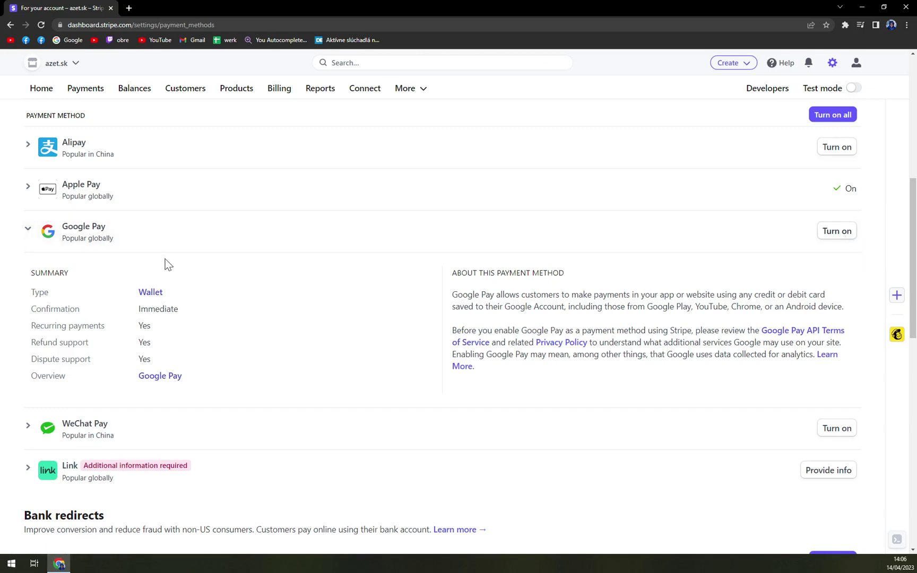
{"action": "left_click_drag", "start_coordinate": [450, 266], "coordinate": [623, 272]}
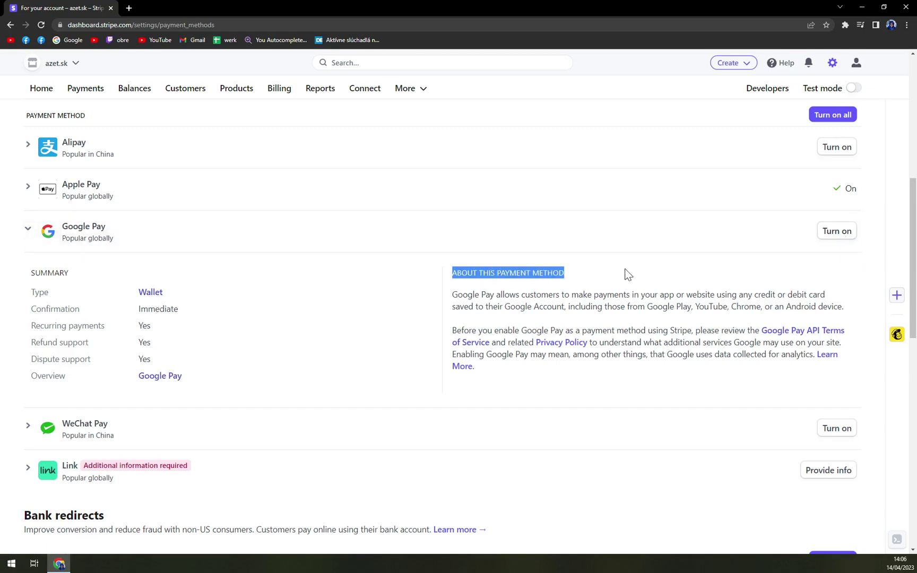
{"action": "left_click", "coordinate": [623, 272]}
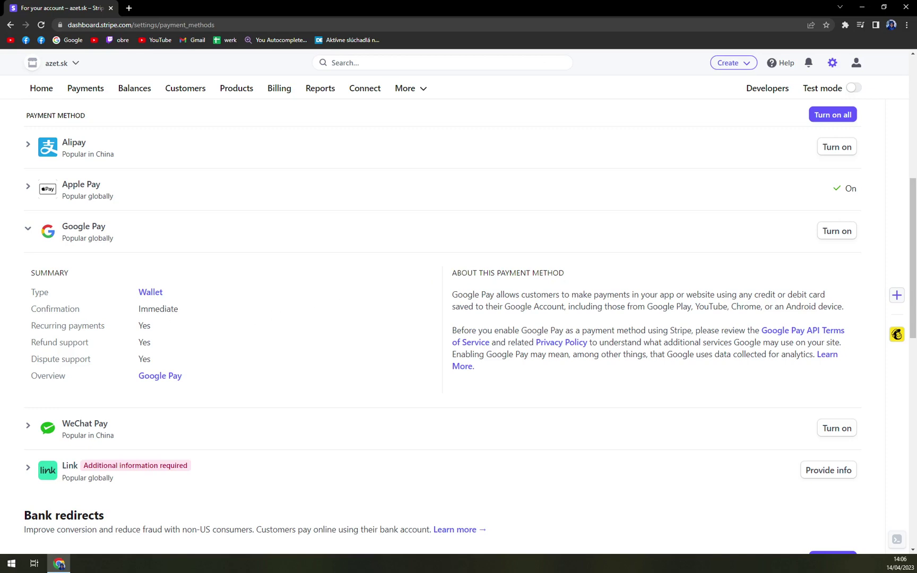
Step: Turn on Google Pay and re-expand its details
{"action": "left_click", "coordinate": [829, 232]}
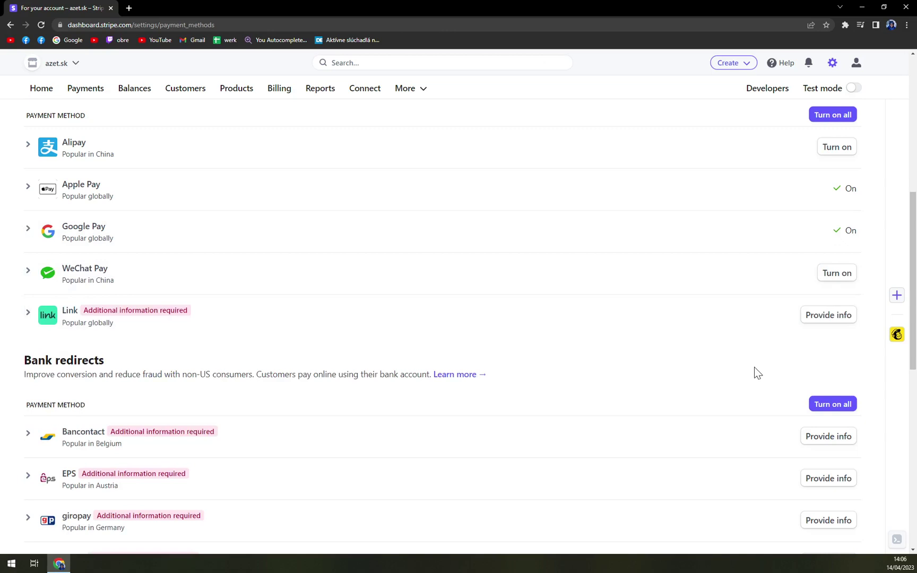
{"action": "left_click", "coordinate": [20, 230]}
{"action": "scroll", "coordinate": [771, 239], "scroll_direction": "down", "scroll_amount": 1}
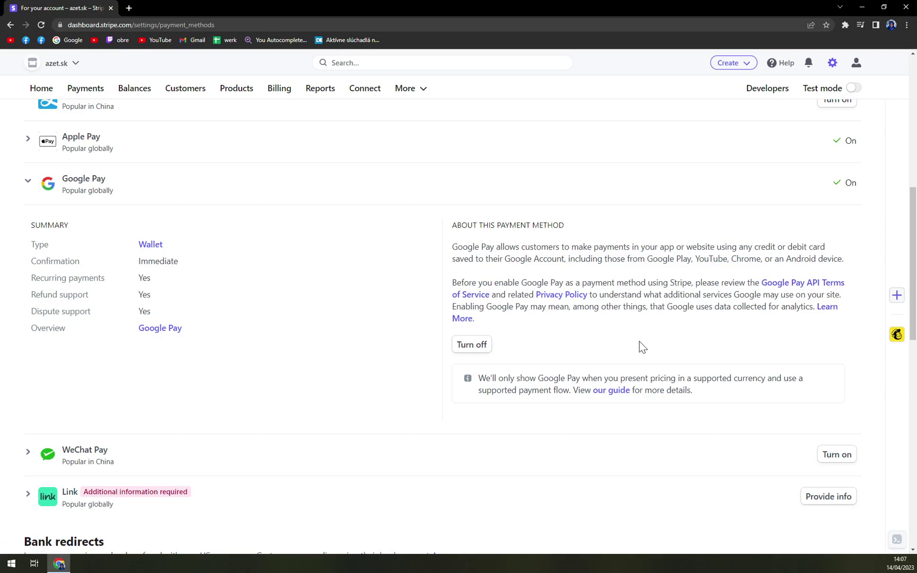
Step: Turn Google Pay off, submitting 'not relevant for the business' as the reason
{"action": "left_click", "coordinate": [477, 351]}
{"action": "scroll", "coordinate": [541, 360], "scroll_direction": "down", "scroll_amount": 3}
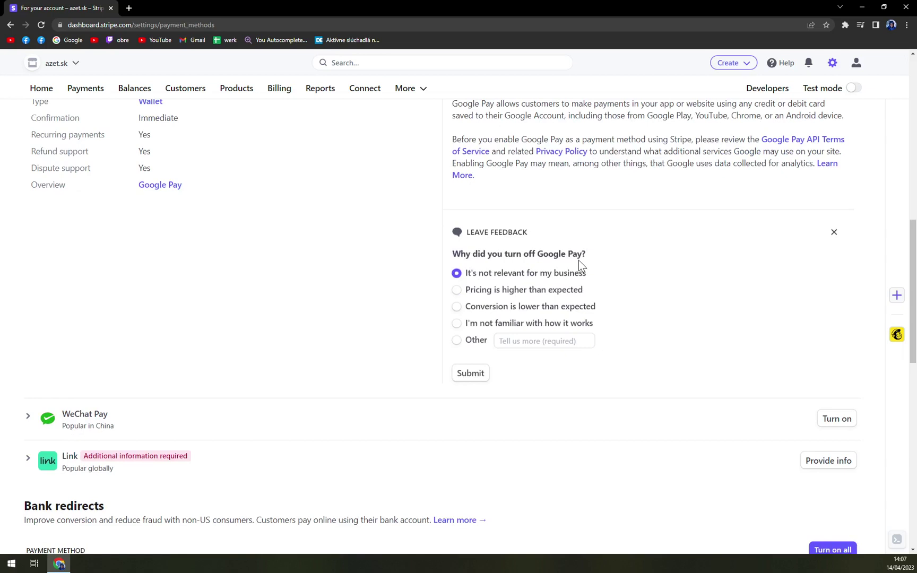
{"action": "left_click", "coordinate": [472, 375]}
{"action": "scroll", "coordinate": [334, 464], "scroll_direction": "up", "scroll_amount": 5}
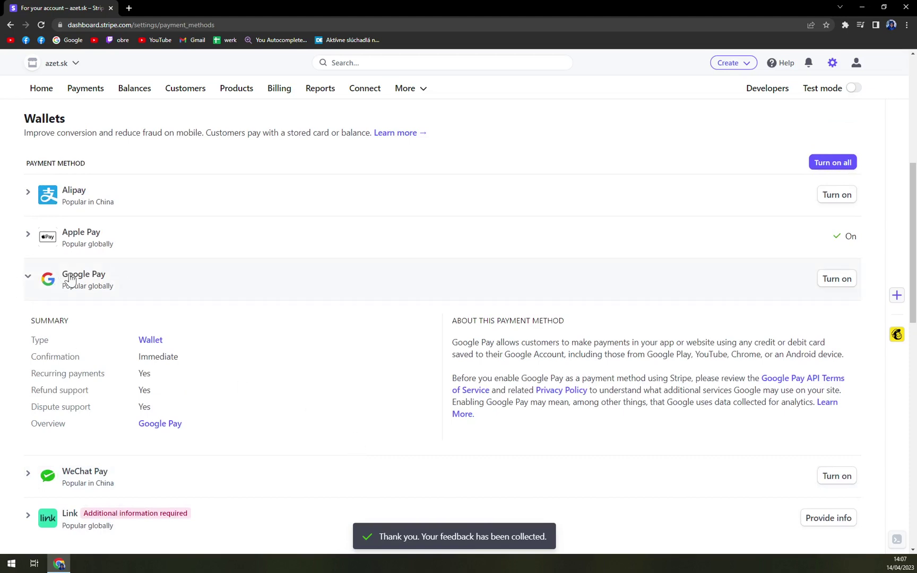
Step: Switch Google Pay back on alongside Apple Pay in the Wallets list
{"action": "left_click", "coordinate": [839, 281]}
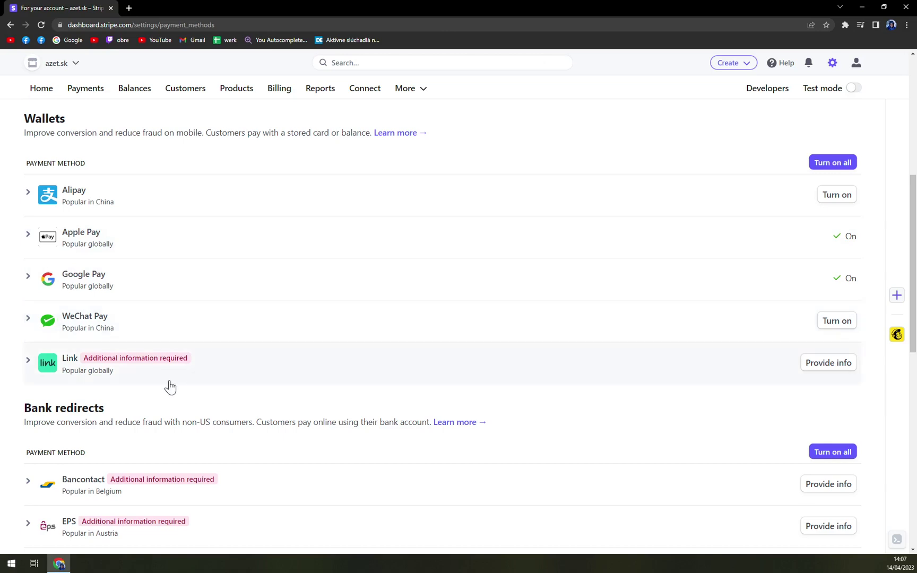
Step: Expand the Link wallet row to see it needs additional information
{"action": "left_click", "coordinate": [26, 369]}
{"action": "scroll", "coordinate": [342, 413], "scroll_direction": "down", "scroll_amount": 3}
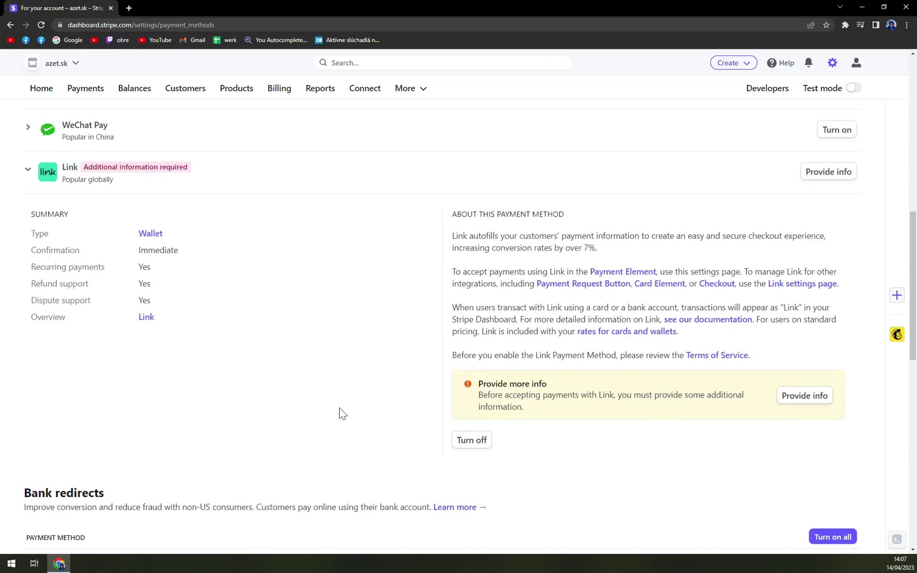
{"action": "scroll", "coordinate": [148, 307], "scroll_direction": "up", "scroll_amount": 1}
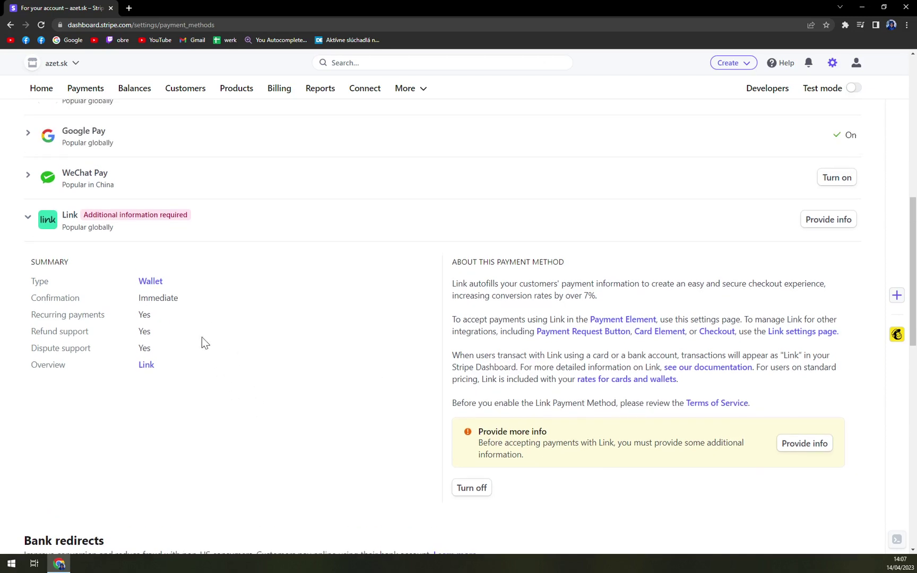
{"action": "scroll", "coordinate": [201, 337], "scroll_direction": "up", "scroll_amount": 3}
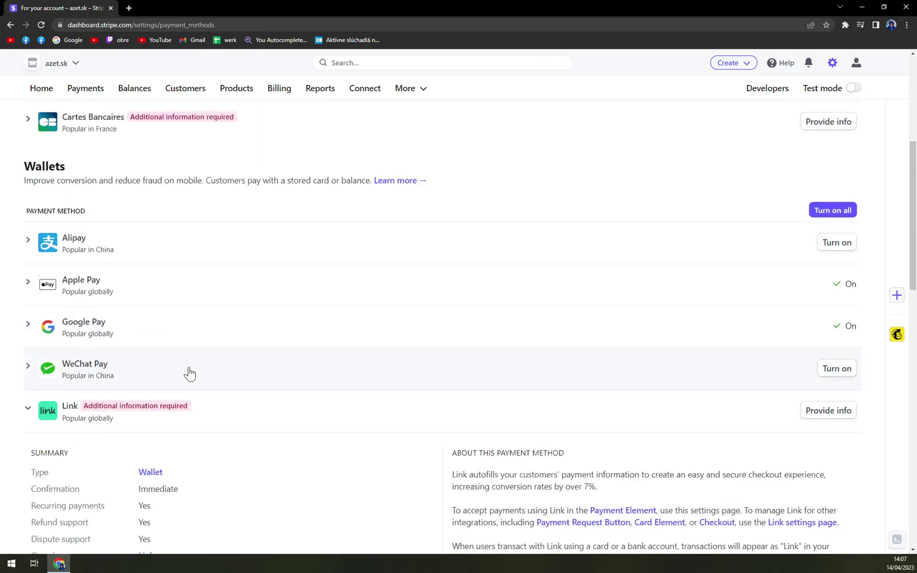